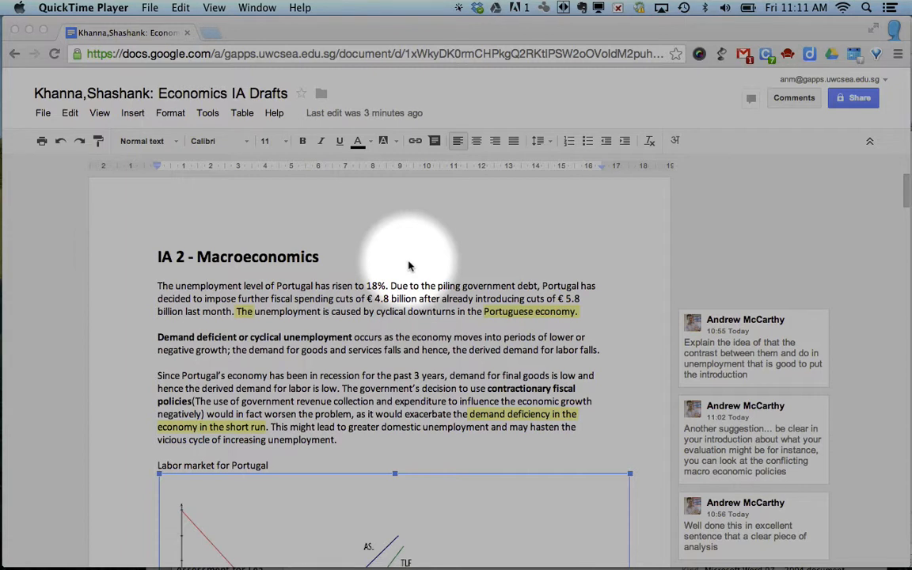
Look through the economics draft, examining the macroeconomics and microeconomics sections, their graphs and the existing review comments
{"action": "left_click", "coordinate": [273, 254]}
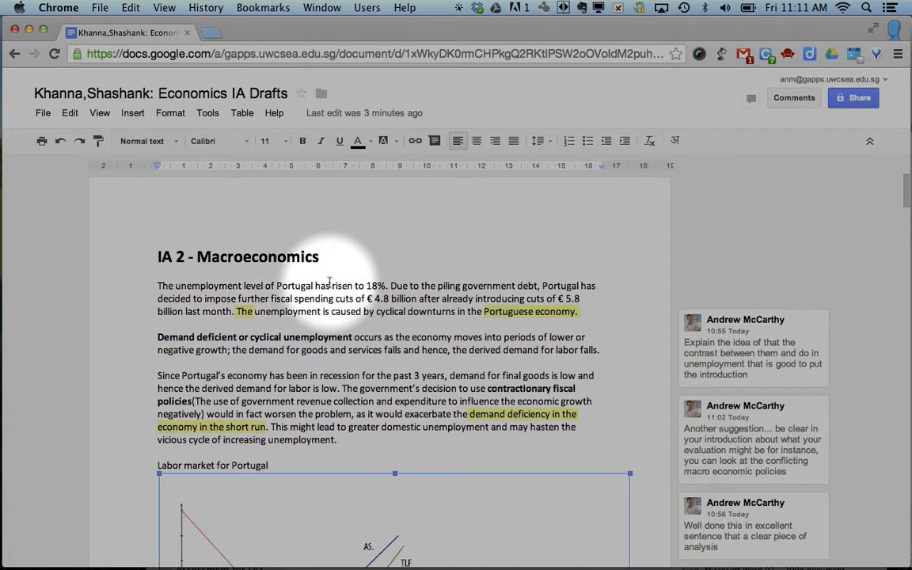
{"action": "scroll", "coordinate": [329, 283], "scroll_direction": "down", "scroll_amount": 20}
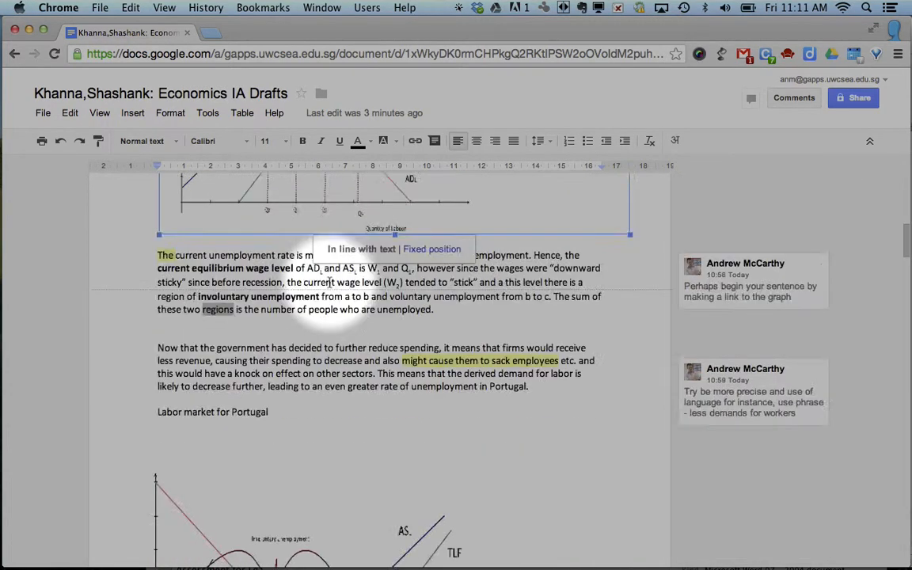
{"action": "scroll", "coordinate": [329, 283], "scroll_direction": "down", "scroll_amount": 3}
{"action": "scroll", "coordinate": [329, 282], "scroll_direction": "up", "scroll_amount": 10}
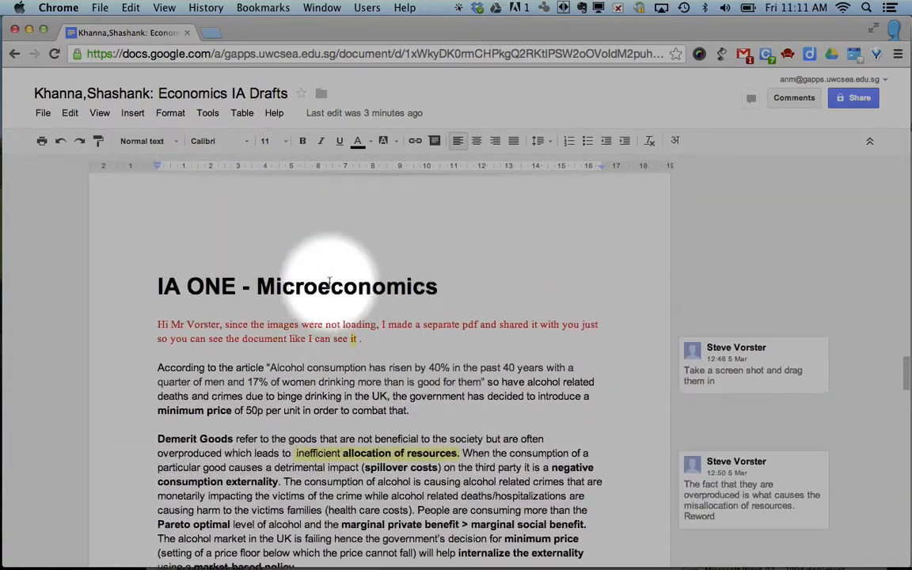
{"action": "scroll", "coordinate": [329, 282], "scroll_direction": "up", "scroll_amount": 15}
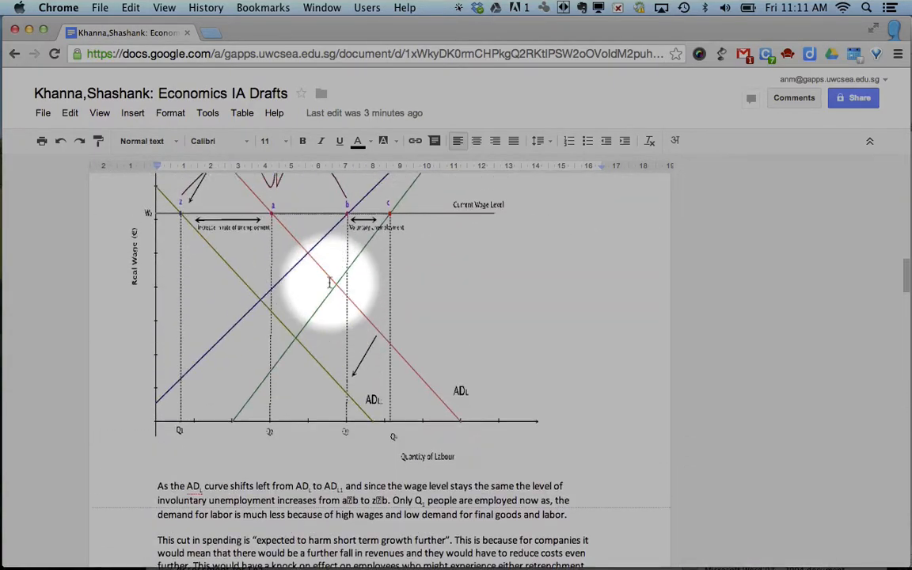
{"action": "scroll", "coordinate": [329, 283], "scroll_direction": "down", "scroll_amount": 12}
{"action": "scroll", "coordinate": [330, 283], "scroll_direction": "down", "scroll_amount": 10}
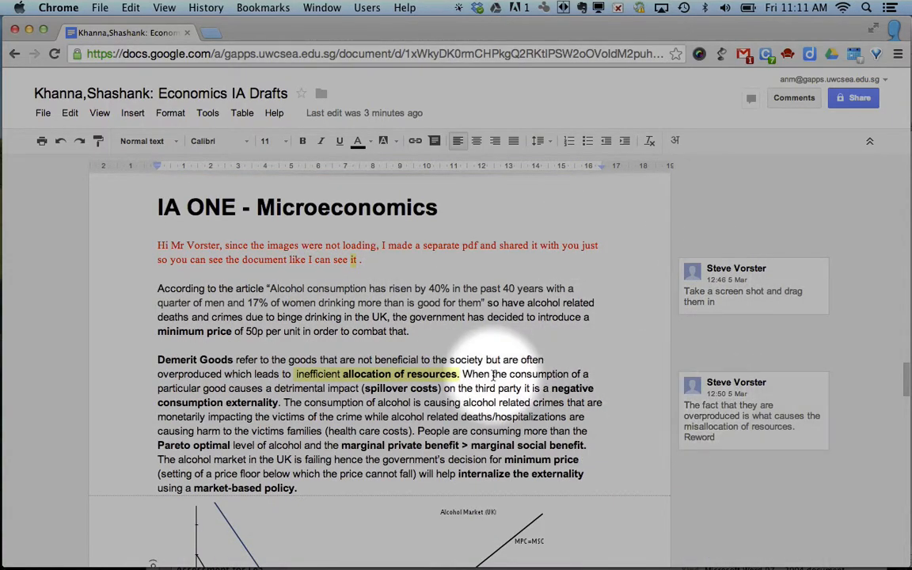
{"action": "scroll", "coordinate": [522, 377], "scroll_direction": "up", "scroll_amount": 6}
{"action": "scroll", "coordinate": [492, 375], "scroll_direction": "up", "scroll_amount": 15}
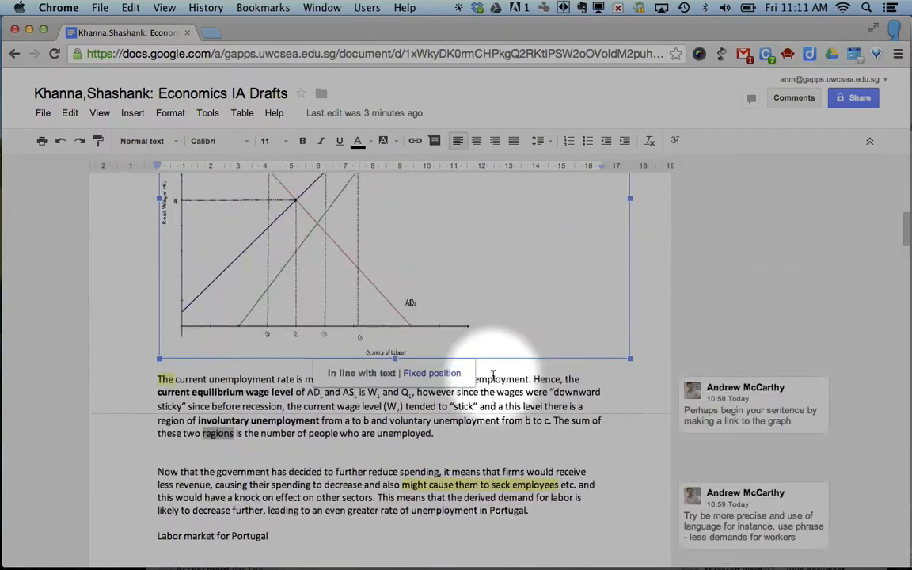
{"action": "scroll", "coordinate": [492, 376], "scroll_direction": "up", "scroll_amount": 5}
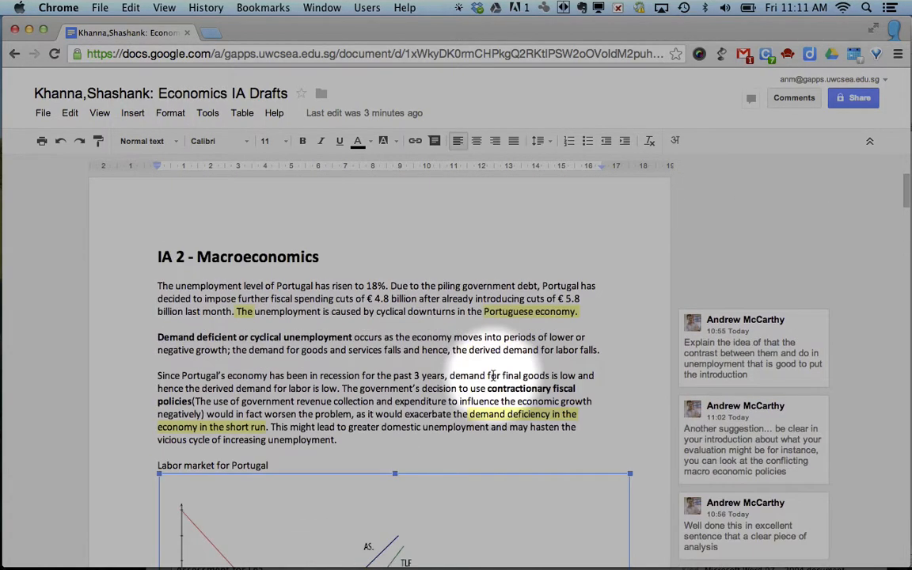
{"action": "double_click", "coordinate": [314, 300]}
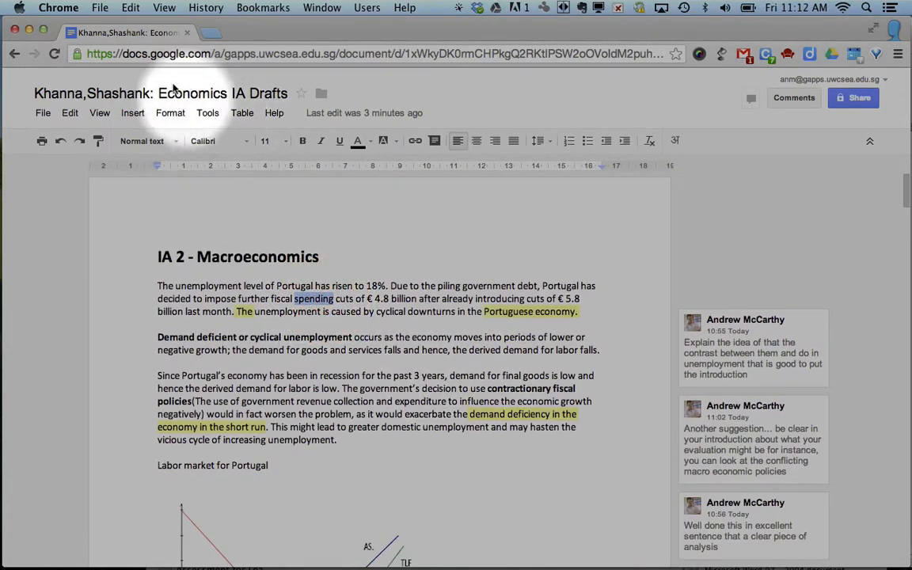
{"action": "left_click_drag", "start_coordinate": [176, 71], "coordinate": [544, 77]}
{"action": "left_click", "coordinate": [137, 116]}
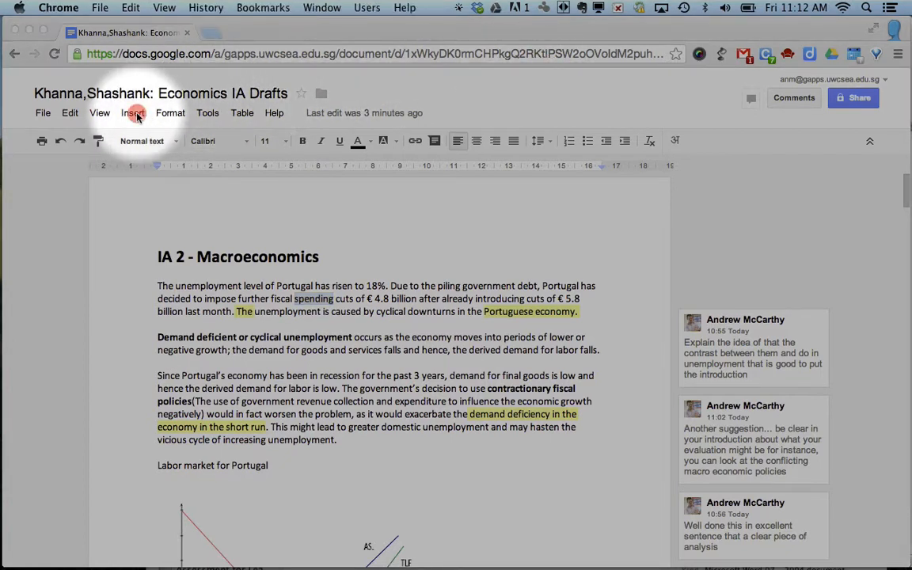
{"action": "left_click", "coordinate": [134, 115]}
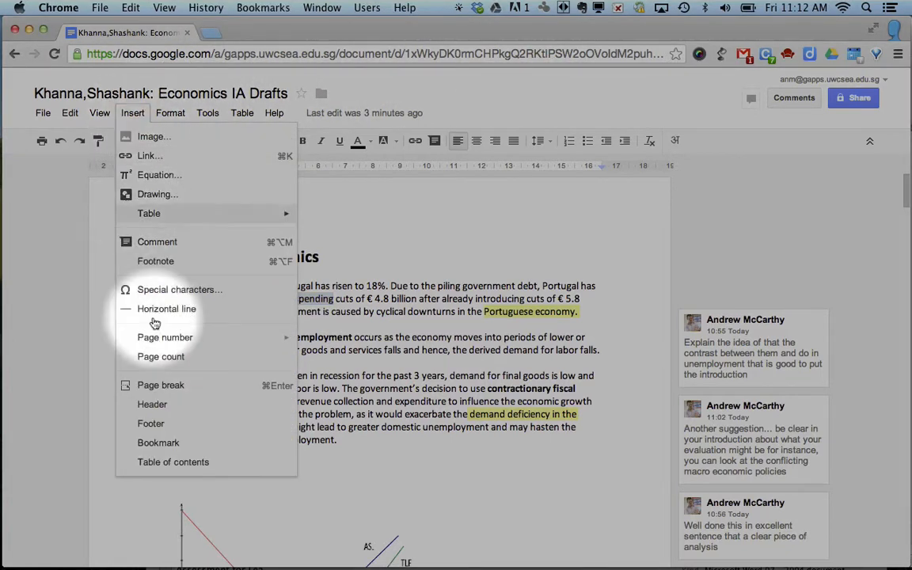
{"action": "left_click", "coordinate": [159, 243]}
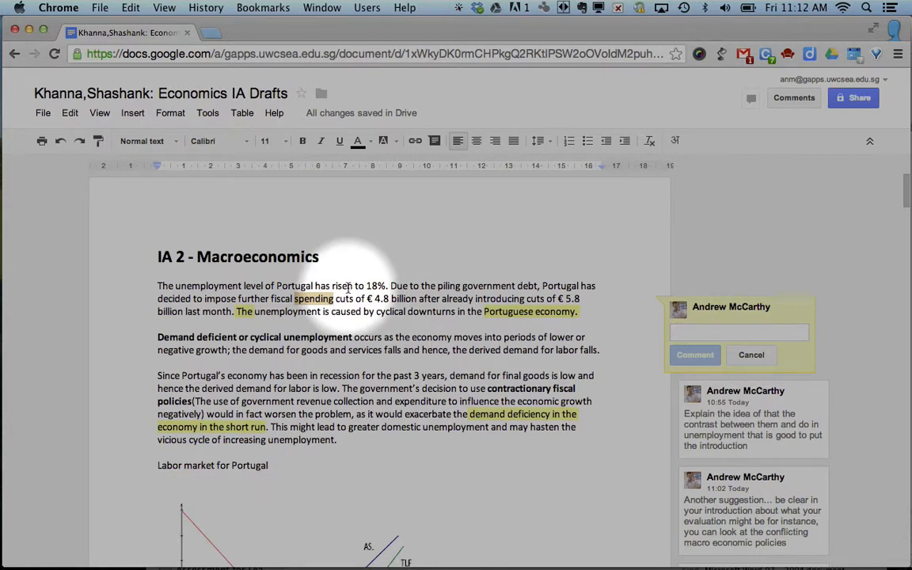
{"action": "left_click", "coordinate": [751, 355]}
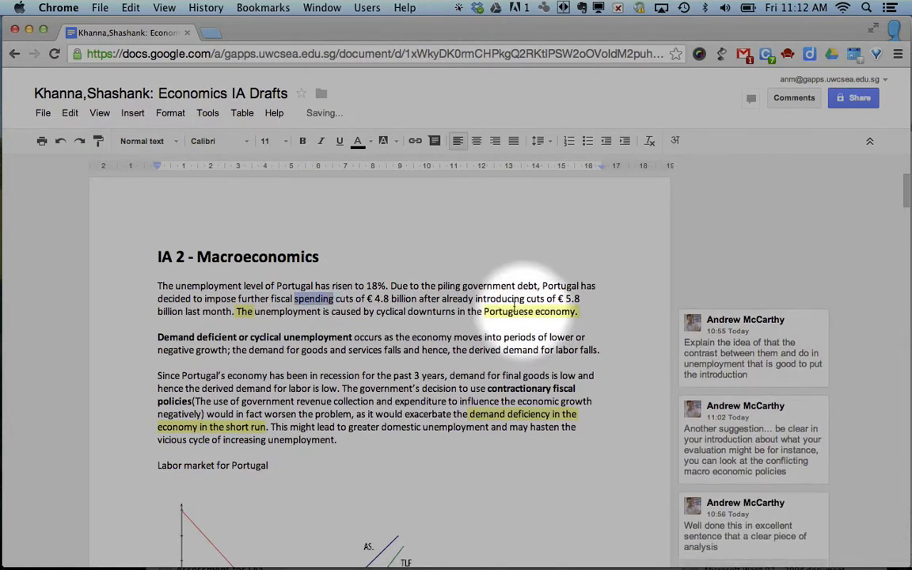
Add the comment "be more precise about this term?" to the word "government" in the first paragraph of IA 2 - Macroeconomics
{"action": "double_click", "coordinate": [487, 287]}
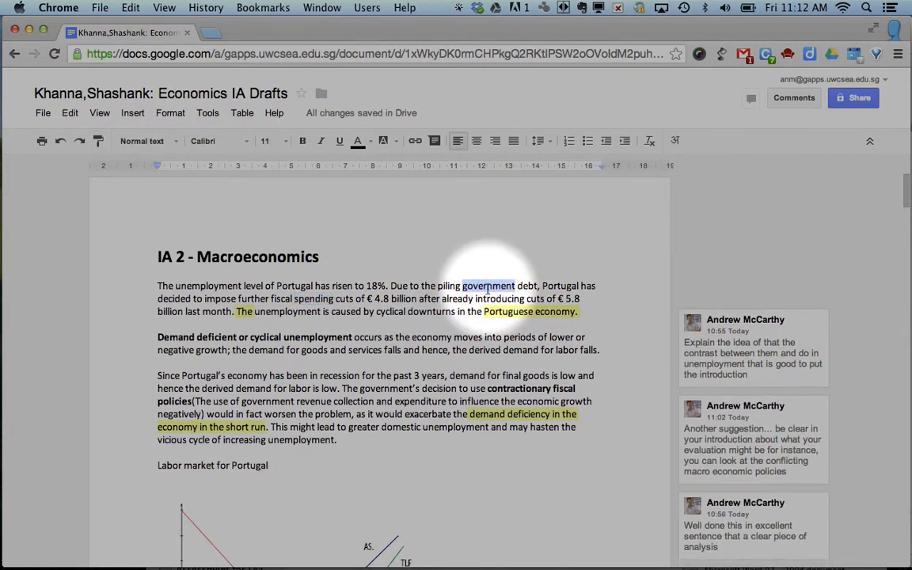
{"action": "key", "text": "super+alt+m"}
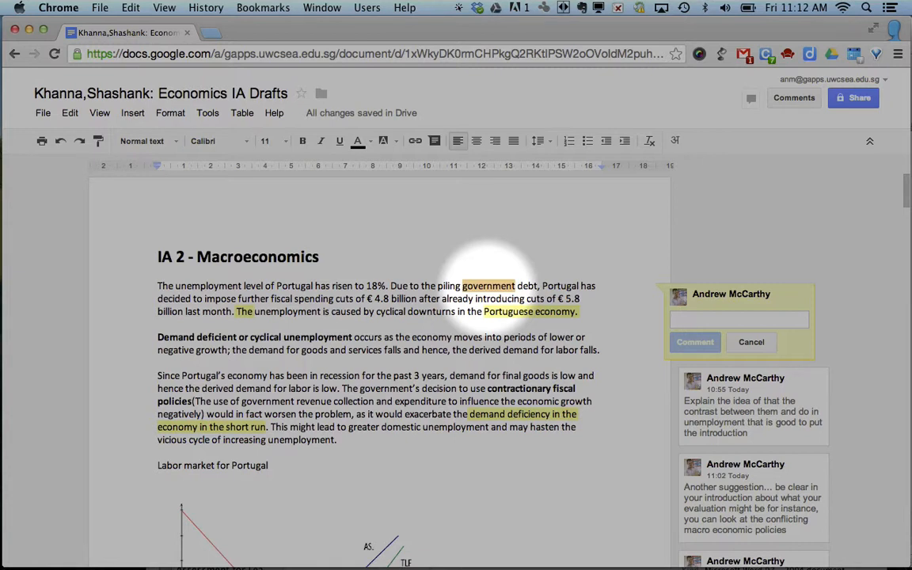
{"action": "type", "text": "b"}
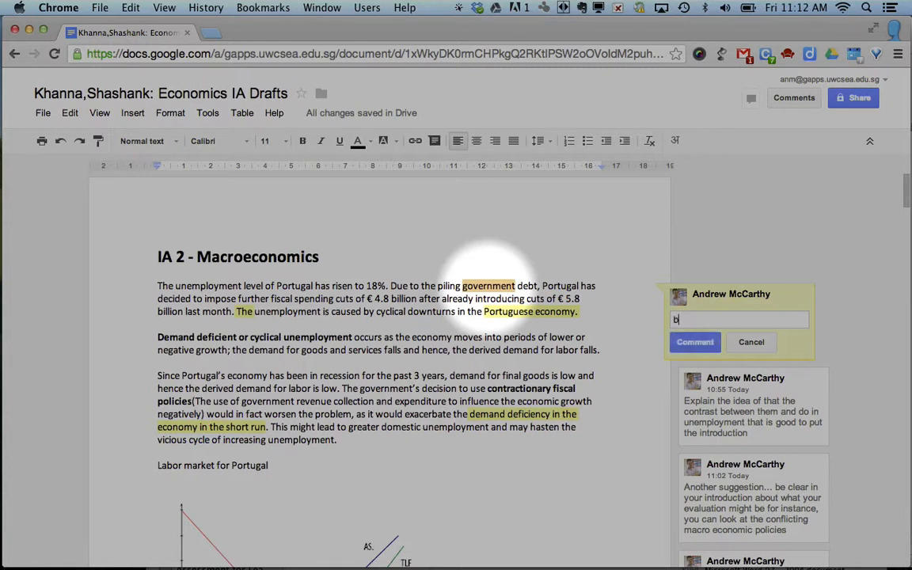
{"action": "type", "text": "e more precise about this"}
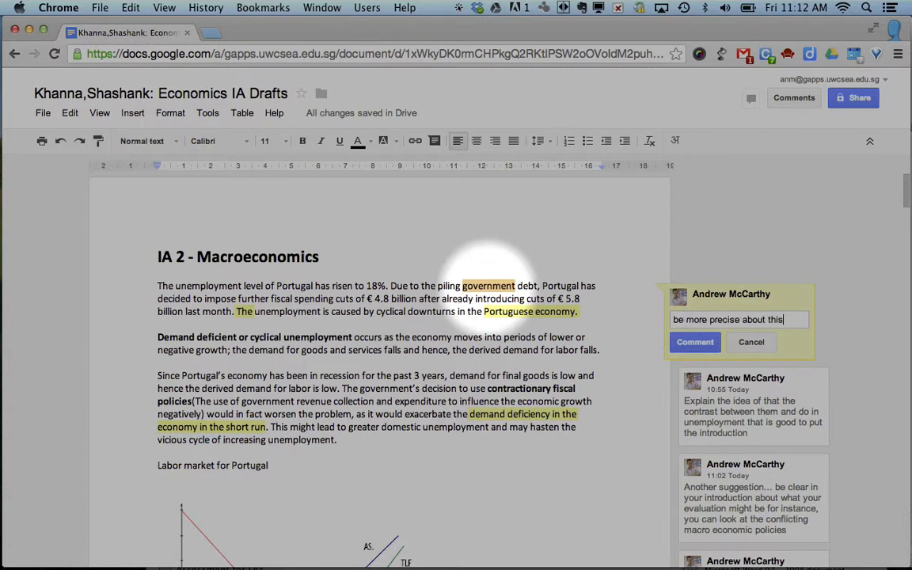
{"action": "type", "text": " term?"}
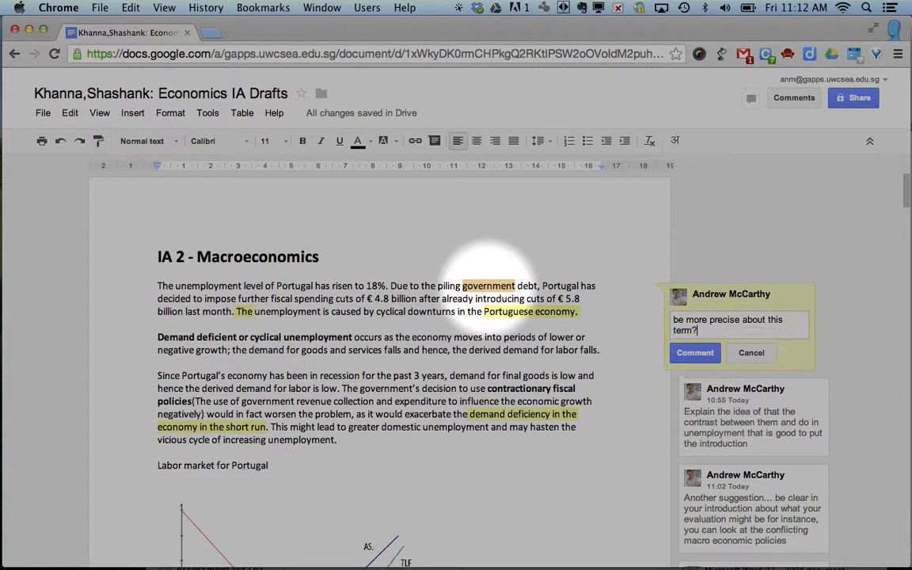
{"action": "left_click", "coordinate": [702, 358]}
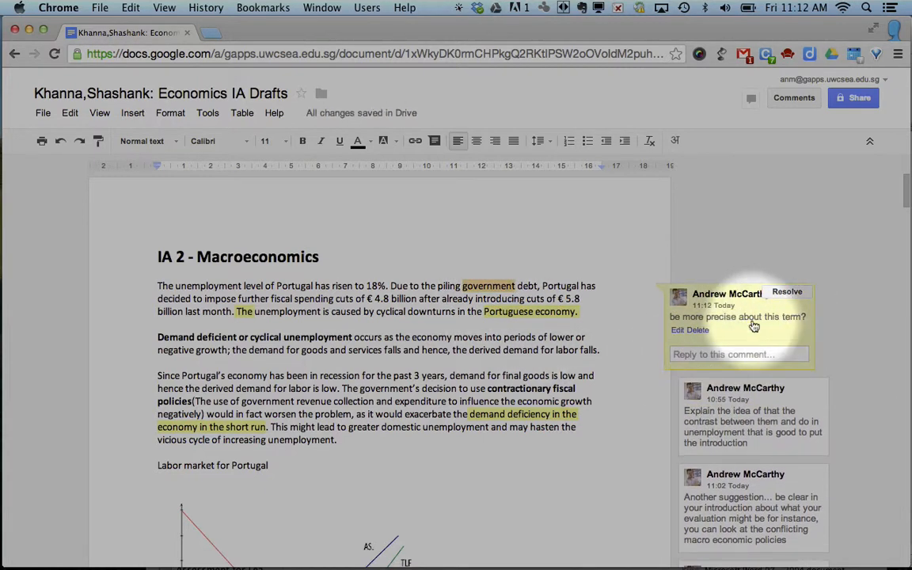
{"action": "scroll", "coordinate": [790, 361], "scroll_direction": "down", "scroll_amount": 5}
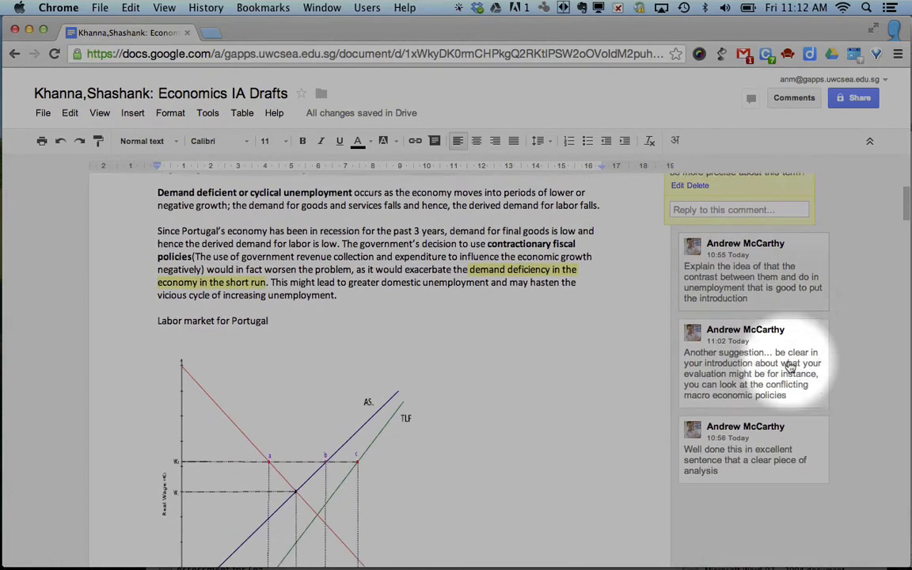
{"action": "scroll", "coordinate": [790, 367], "scroll_direction": "up", "scroll_amount": 5}
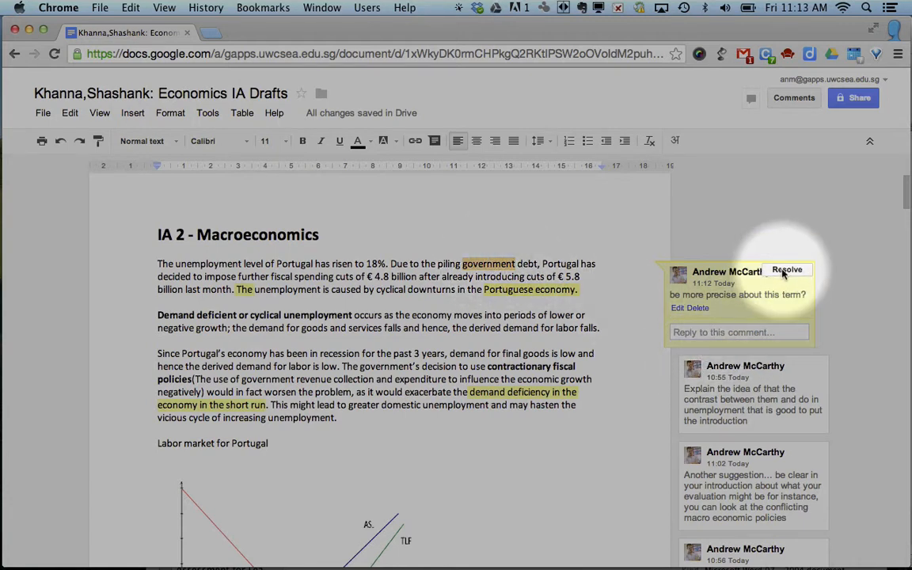
{"action": "left_click", "coordinate": [717, 333]}
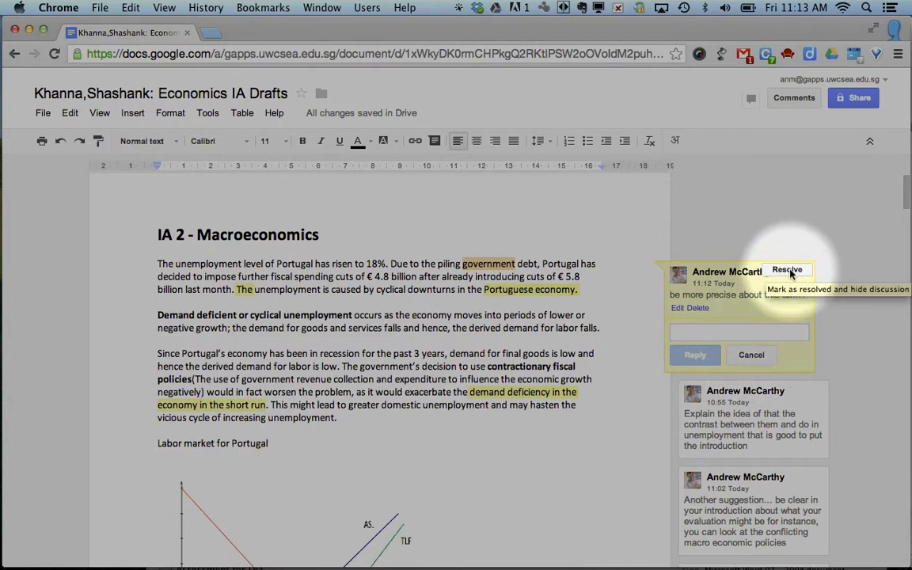
{"action": "left_click", "coordinate": [759, 358]}
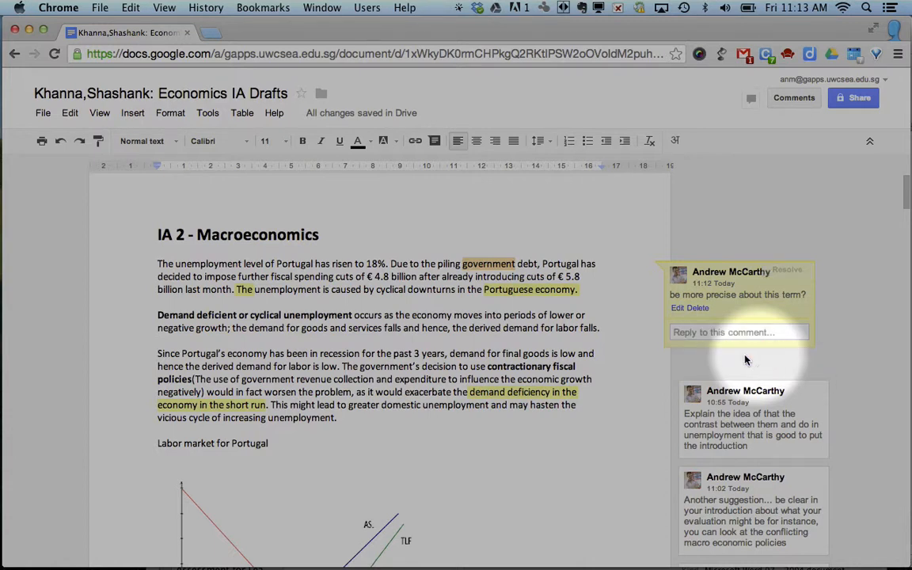
Select the paragraph starting "Hence, in the long run" near the end of the macroeconomics section
{"action": "scroll", "coordinate": [641, 340], "scroll_direction": "down", "scroll_amount": 5}
{"action": "scroll", "coordinate": [532, 330], "scroll_direction": "down", "scroll_amount": 10}
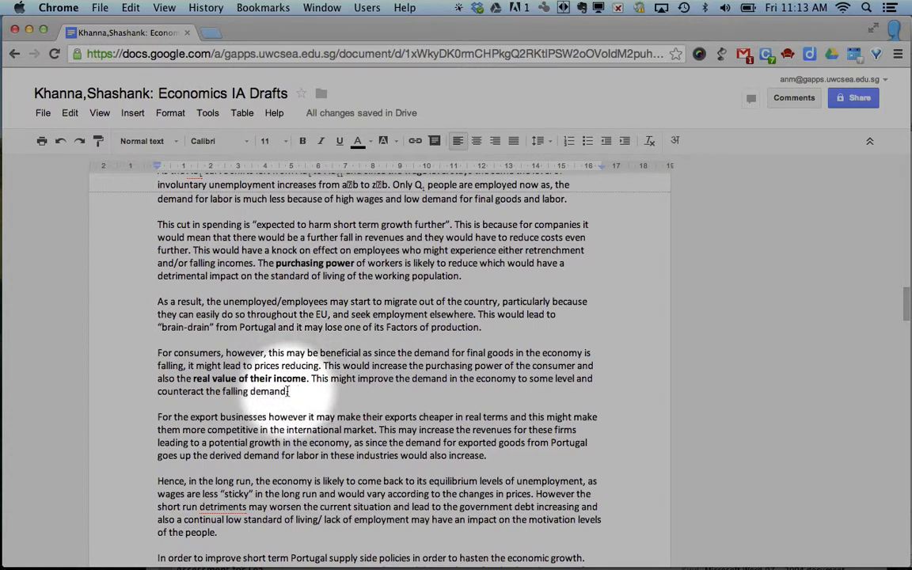
{"action": "scroll", "coordinate": [289, 391], "scroll_direction": "down", "scroll_amount": 3}
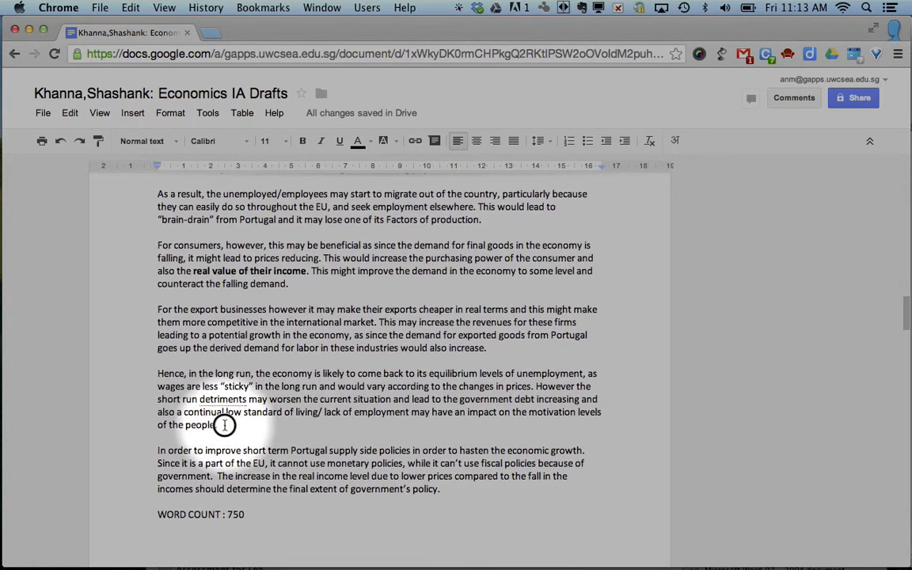
{"action": "left_click_drag", "start_coordinate": [224, 425], "coordinate": [134, 374]}
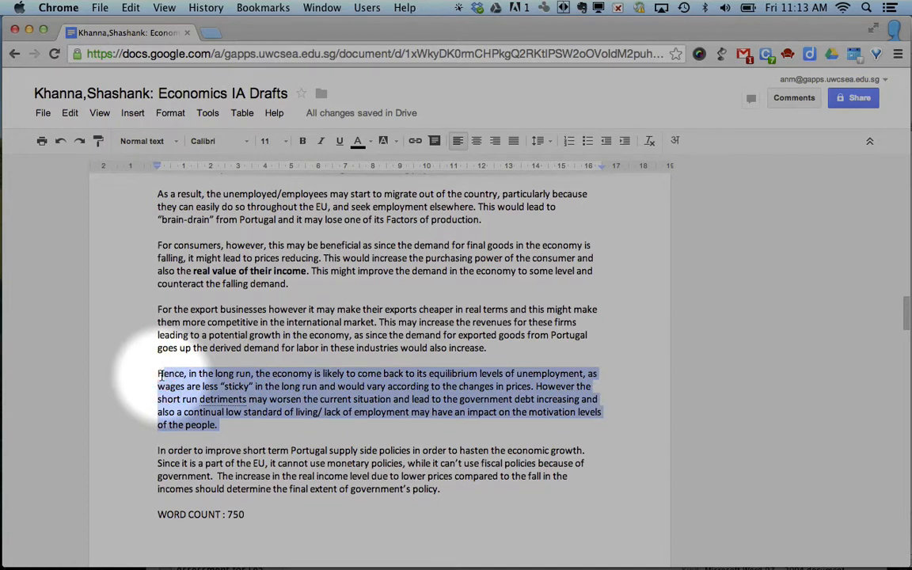
{"action": "key", "text": "super+alt+m"}
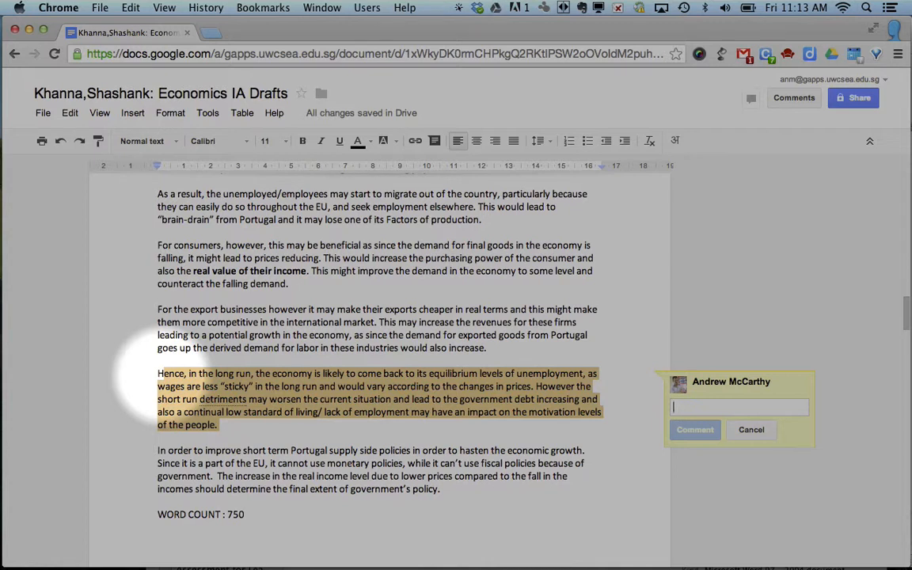
{"action": "key", "text": "fn"}
{"action": "key", "text": "fn"}
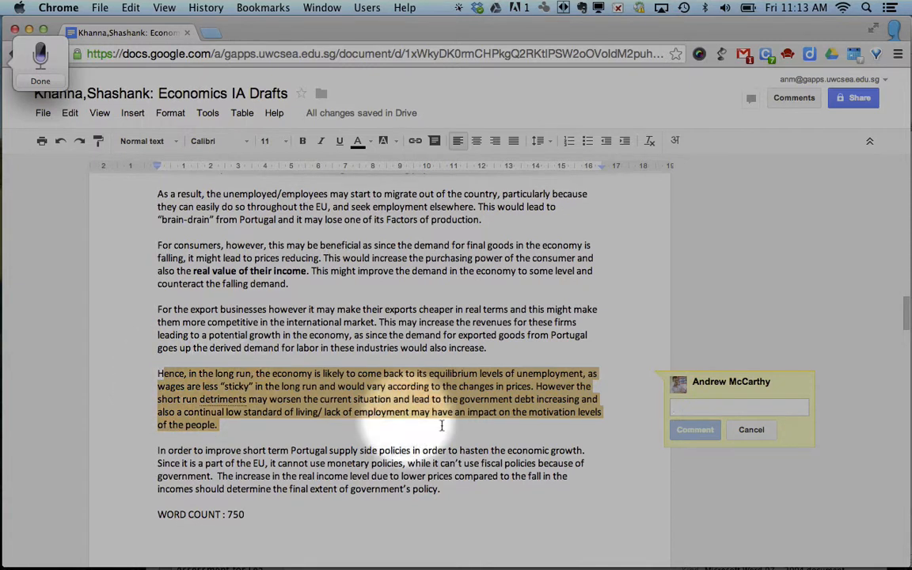
{"action": "left_click", "coordinate": [742, 436]}
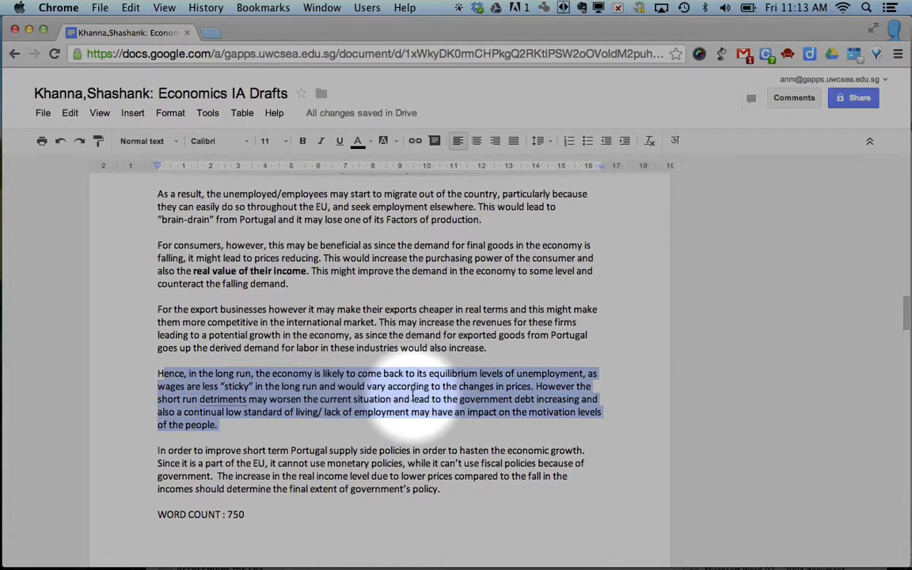
Dictate a comment on the selected paragraph about discussing the Keynesian perspective and contrasting it against the view that economies self regulate
{"action": "key", "text": "super+alt+m"}
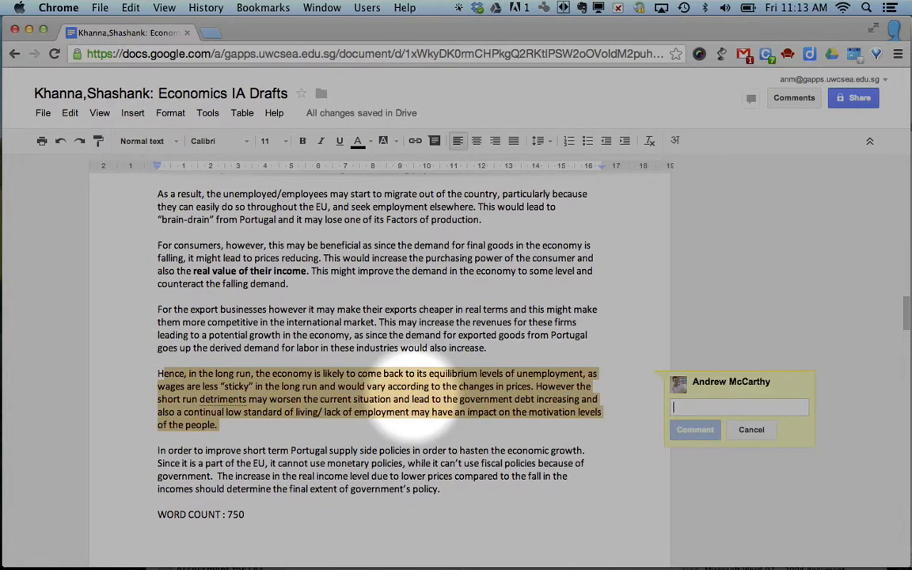
{"action": "key", "text": "fn"}
{"action": "key", "text": "fn"}
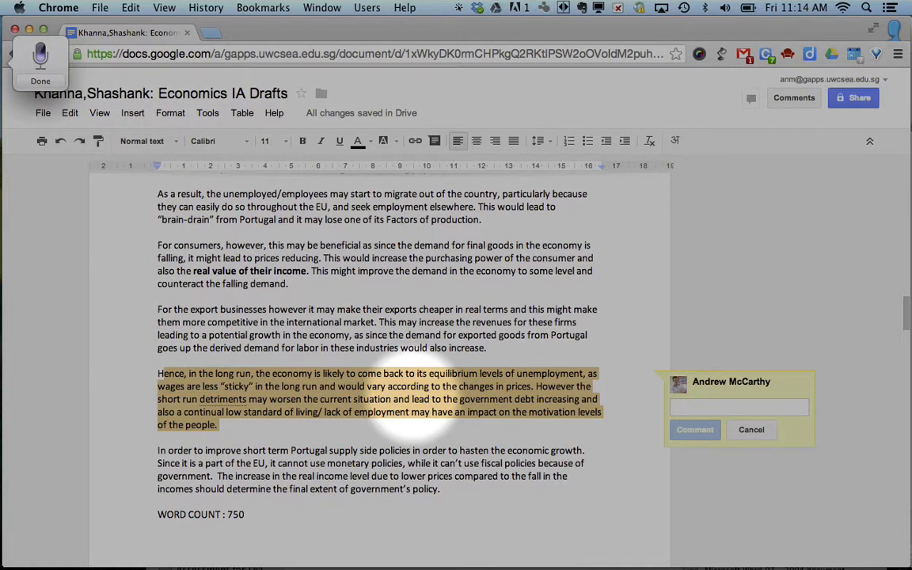
{"action": "key", "text": "Return"}
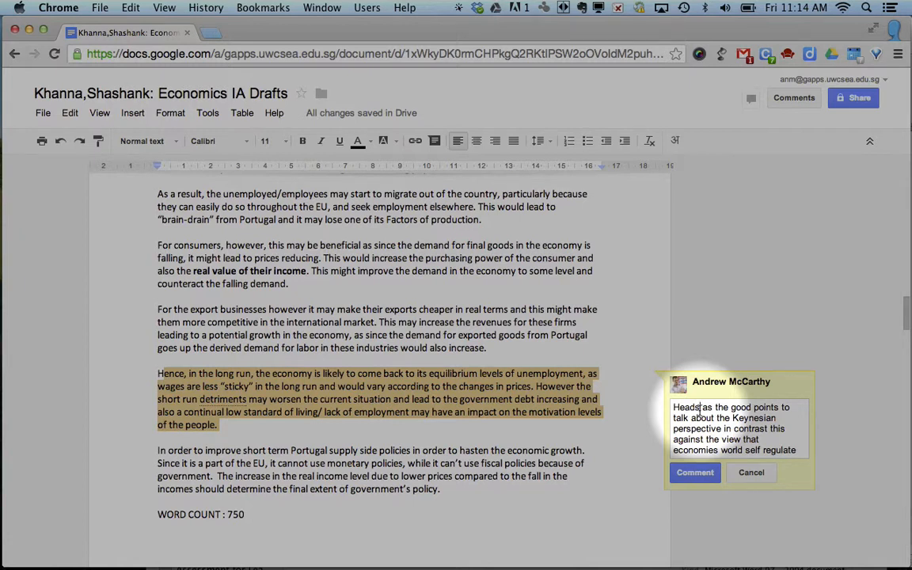
Replace the dictated comment's opening words "Heads as the" with "This is a" and post the comment
{"action": "key", "text": "BackSpace"}
{"action": "key", "text": "BackSpace"}
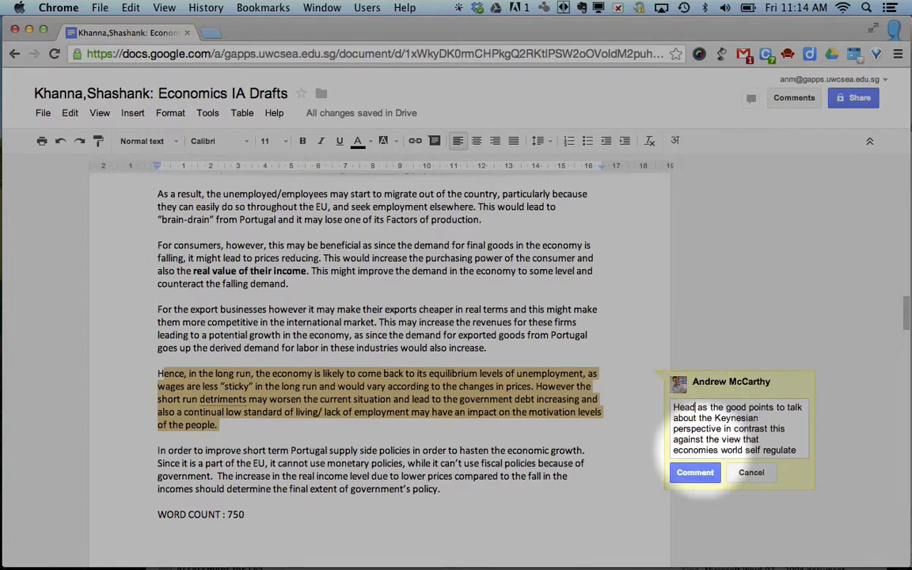
{"action": "key", "text": "BackSpace"}
{"action": "key", "text": "BackSpace"}
{"action": "key", "text": "BackSpace"}
{"action": "type", "text": "This is"}
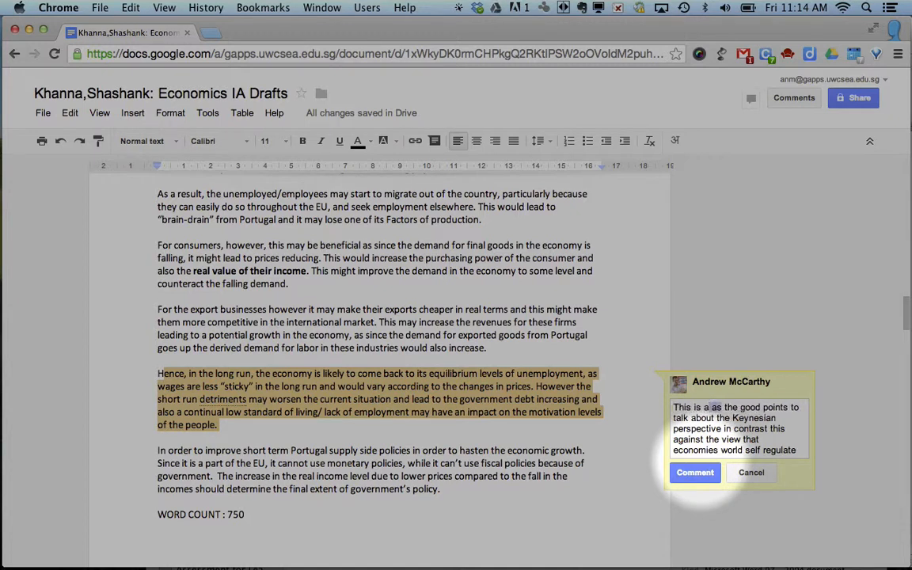
{"action": "key", "text": "alt+shift+Right"}
{"action": "key", "text": "alt+shift+Right"}
{"action": "key", "text": "BackSpace"}
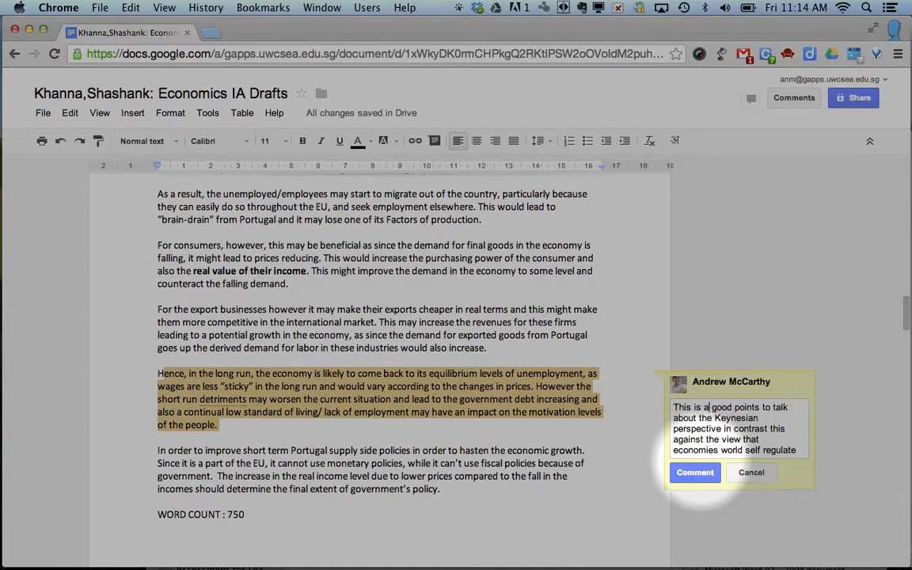
{"action": "left_click", "coordinate": [695, 473]}
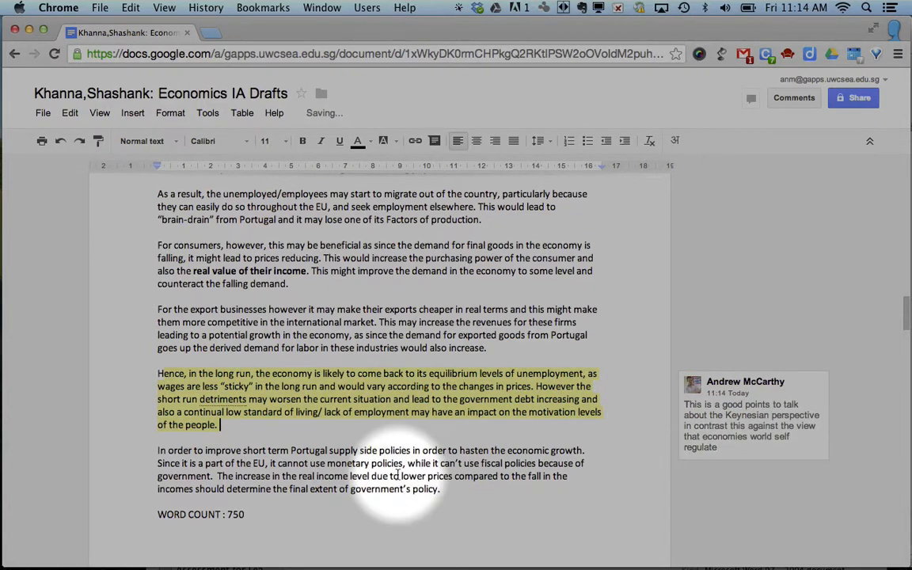
Dictate and post a comment on "workers" after "purchasing power" suggesting discussion of inflationary expectations or consumer optimism or pessimism
{"action": "scroll", "coordinate": [317, 309], "scroll_direction": "up", "scroll_amount": 3}
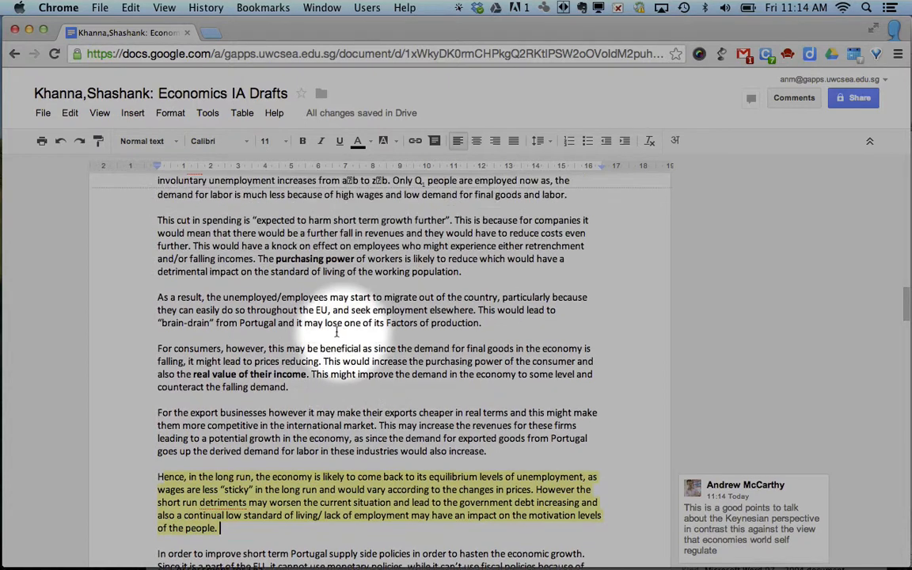
{"action": "double_click", "coordinate": [375, 260]}
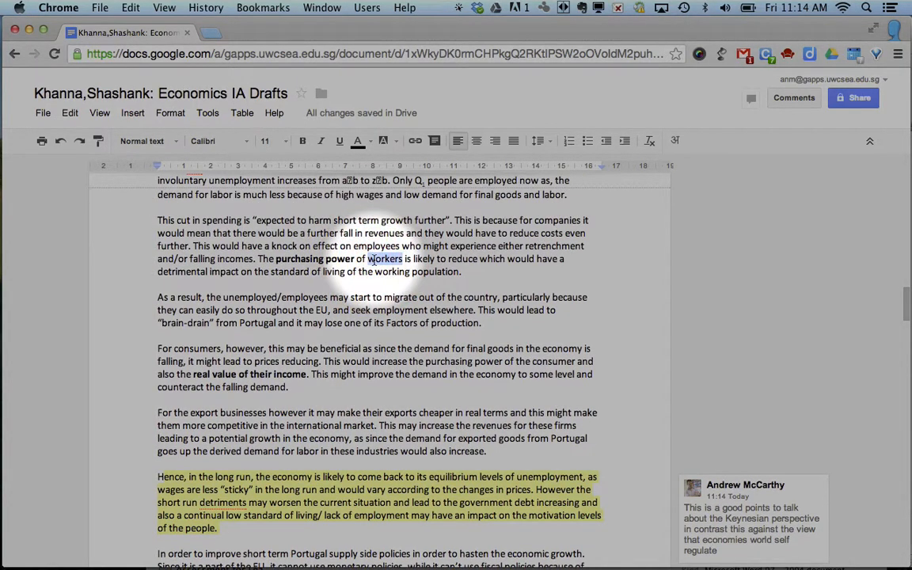
{"action": "key", "text": "super+alt+m"}
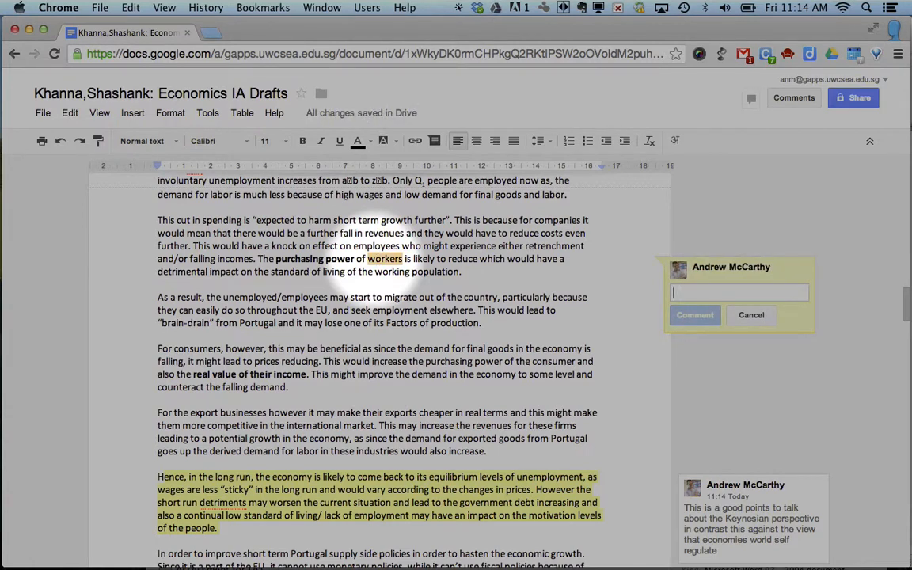
{"action": "key", "text": "fn"}
{"action": "key", "text": "fn"}
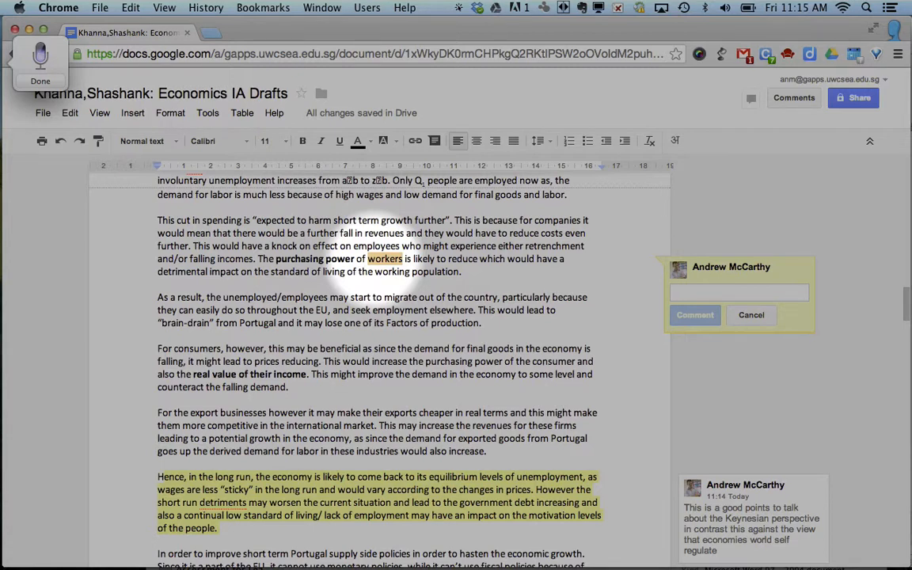
{"action": "left_click", "coordinate": [39, 82]}
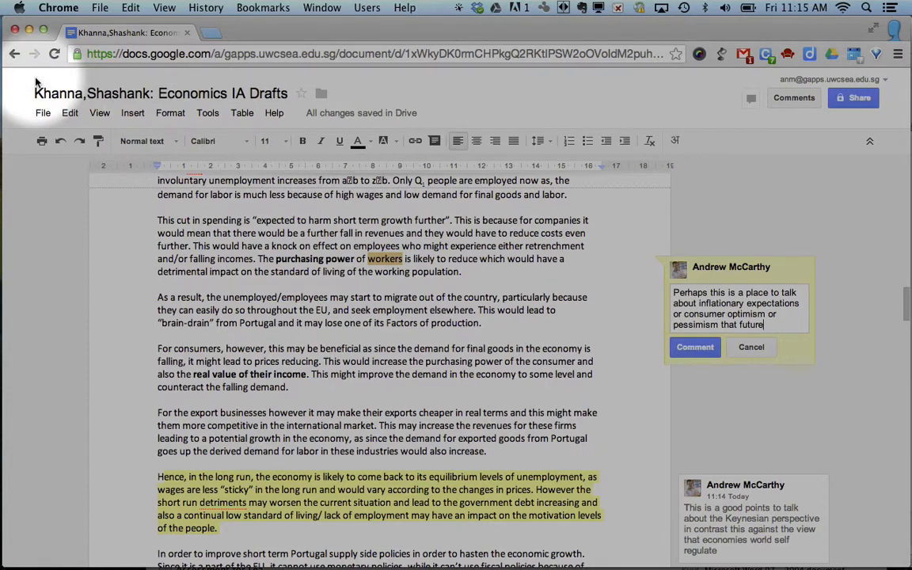
{"action": "left_click", "coordinate": [695, 347]}
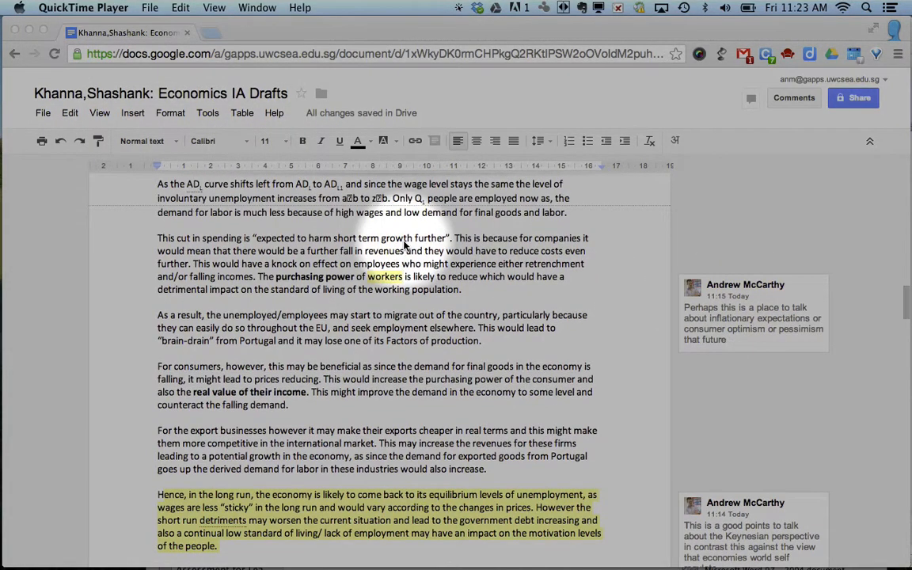
Switch to IA rubrics.doc in Word for the commentary rubric table and paste it into the Google Docs draft below the word count line
{"action": "scroll", "coordinate": [405, 246], "scroll_direction": "down", "scroll_amount": 10}
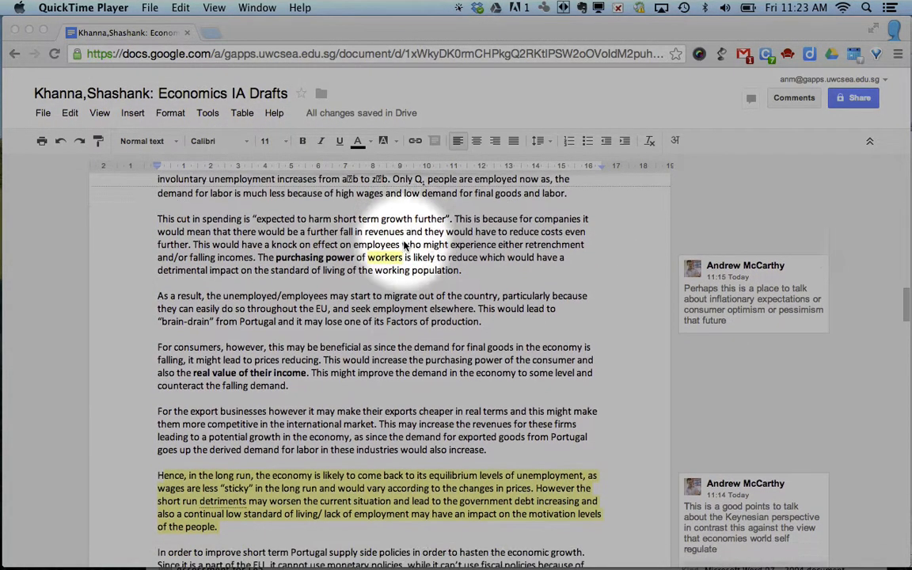
{"action": "scroll", "coordinate": [404, 245], "scroll_direction": "down", "scroll_amount": 1}
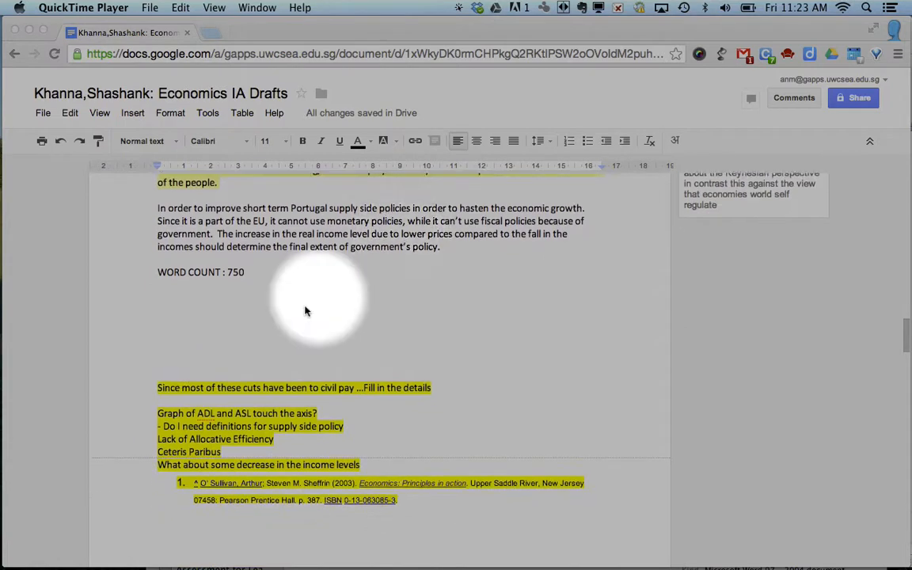
{"action": "left_click", "coordinate": [236, 303]}
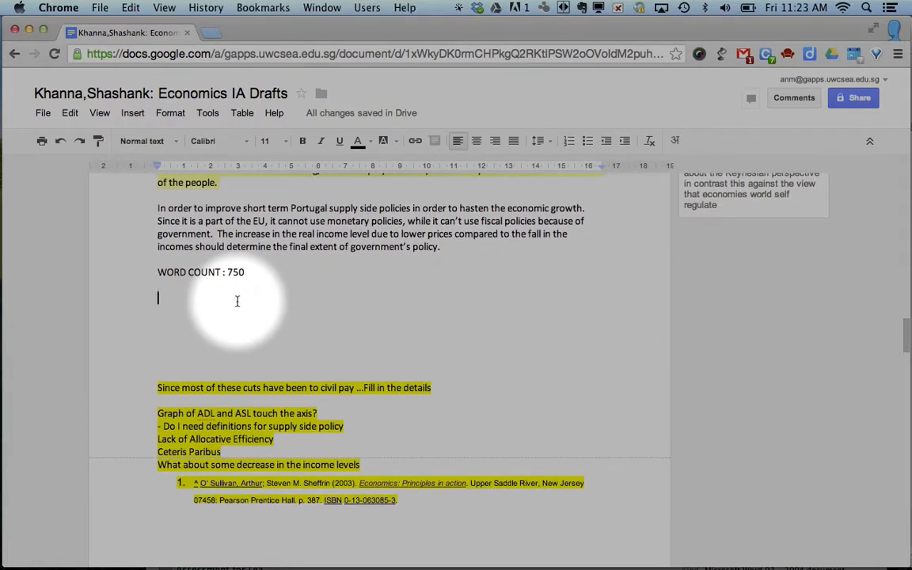
{"action": "key", "text": "super+Tab"}
{"action": "key", "text": "super+Tab"}
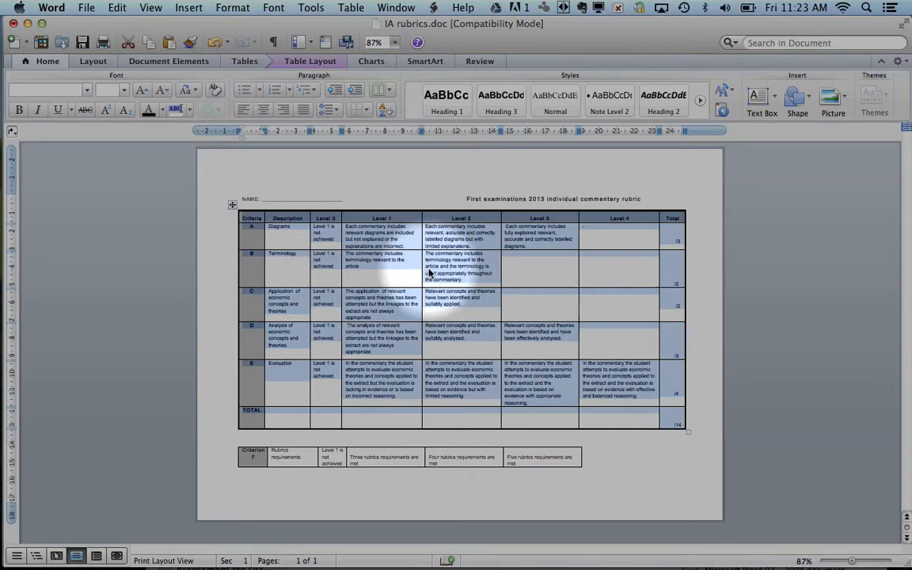
{"action": "key", "text": "super+Tab"}
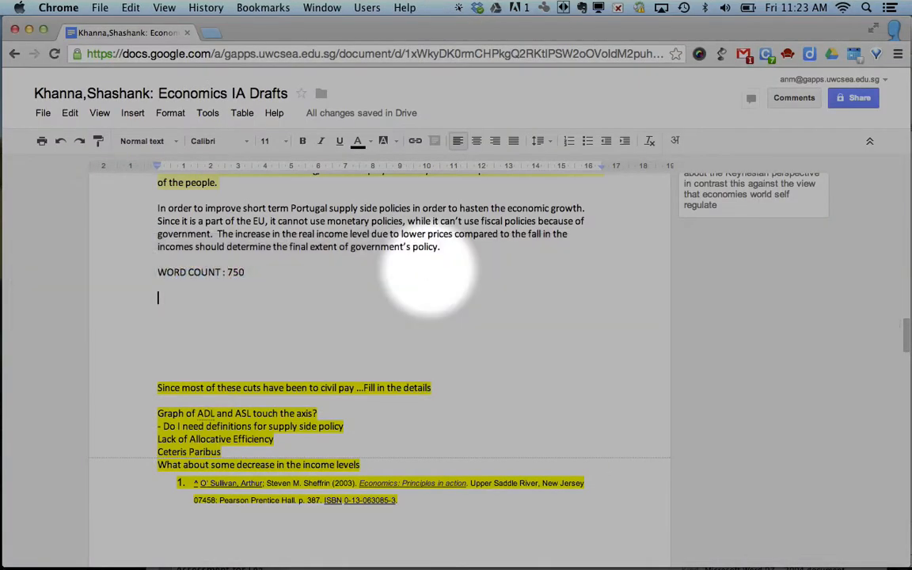
{"action": "key", "text": "super+v"}
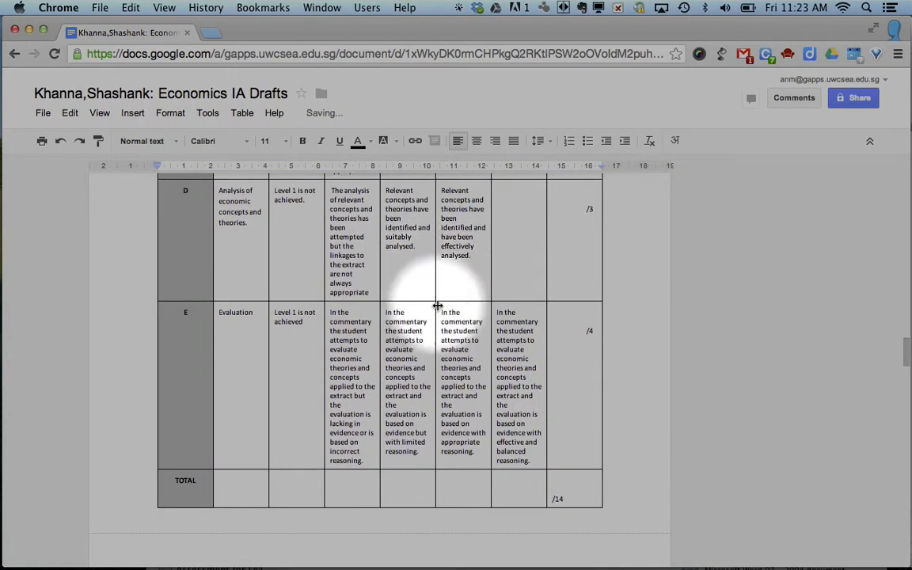
Dictate and post a comment on the Diagrams criterion's Level 2 descriptor about clear labelling and a deeper explanation tied precisely to the text and graph
{"action": "scroll", "coordinate": [438, 306], "scroll_direction": "up", "scroll_amount": 3}
{"action": "scroll", "coordinate": [438, 306], "scroll_direction": "up", "scroll_amount": 6}
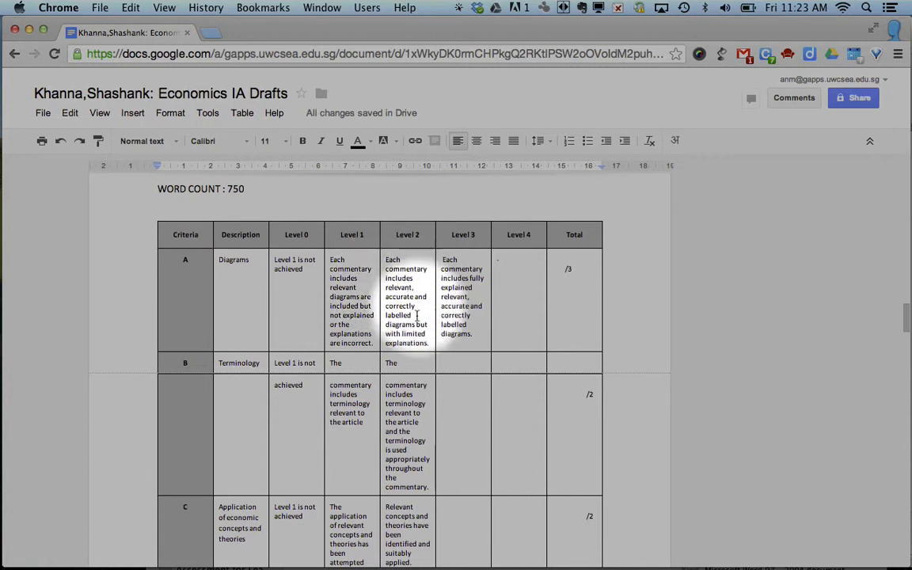
{"action": "left_click_drag", "start_coordinate": [431, 344], "coordinate": [386, 260]}
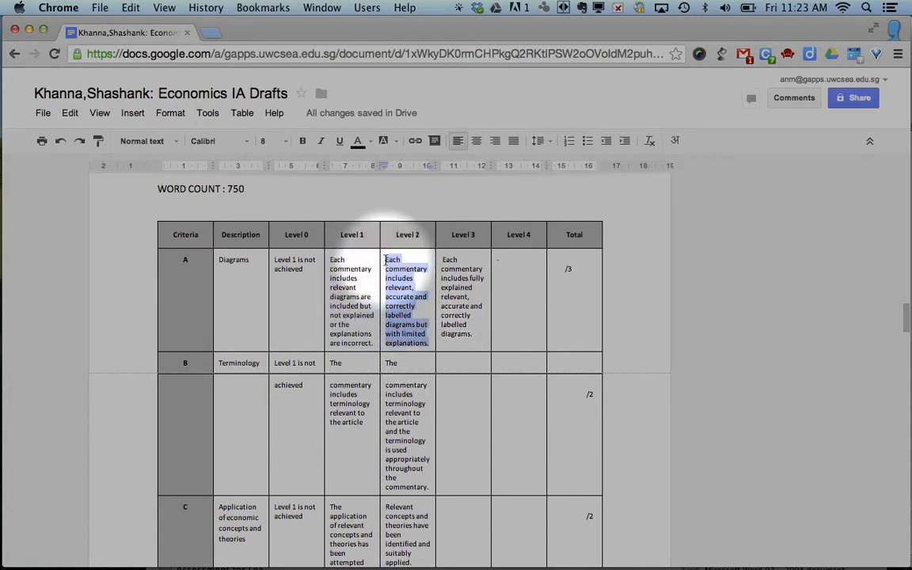
{"action": "key", "text": "super+alt+m"}
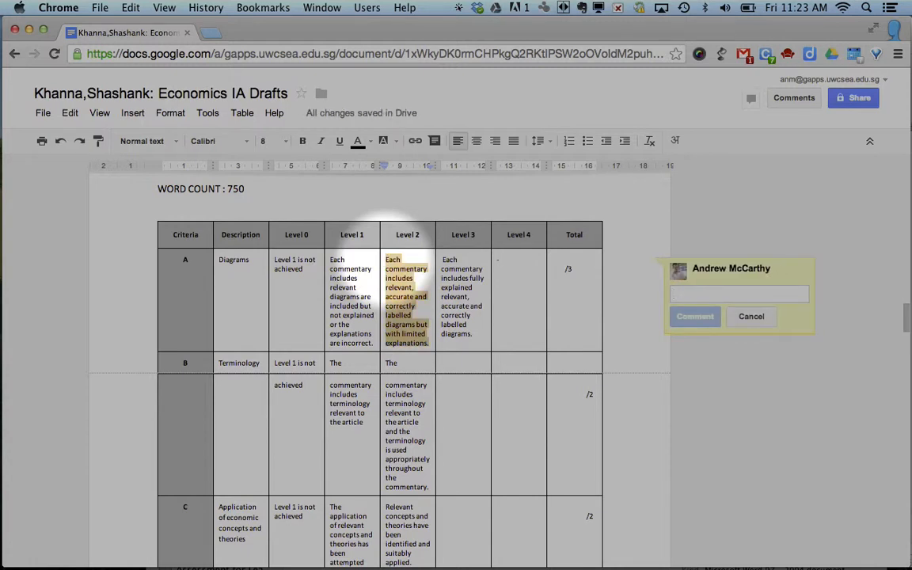
{"action": "key", "text": "fn"}
{"action": "key", "text": "fn"}
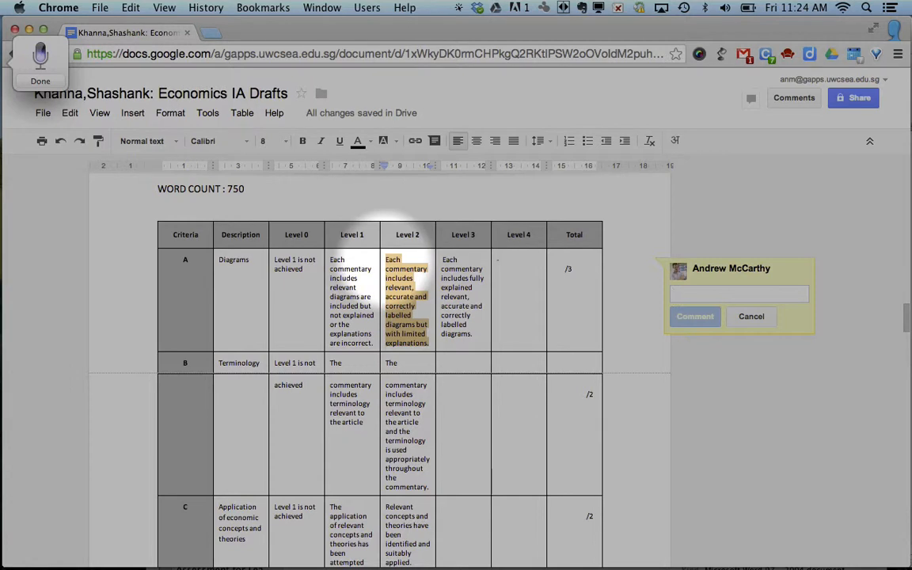
{"action": "key", "text": "fn"}
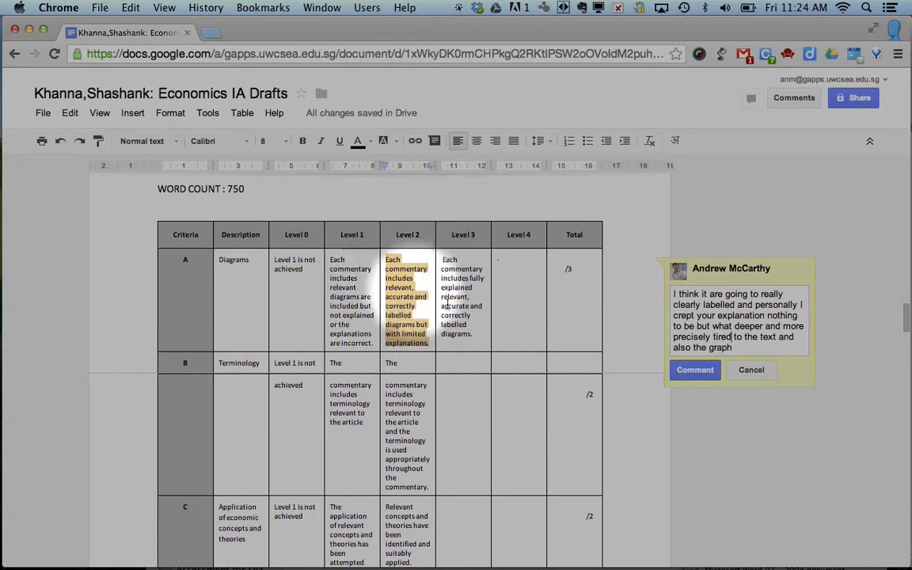
{"action": "left_click", "coordinate": [704, 372]}
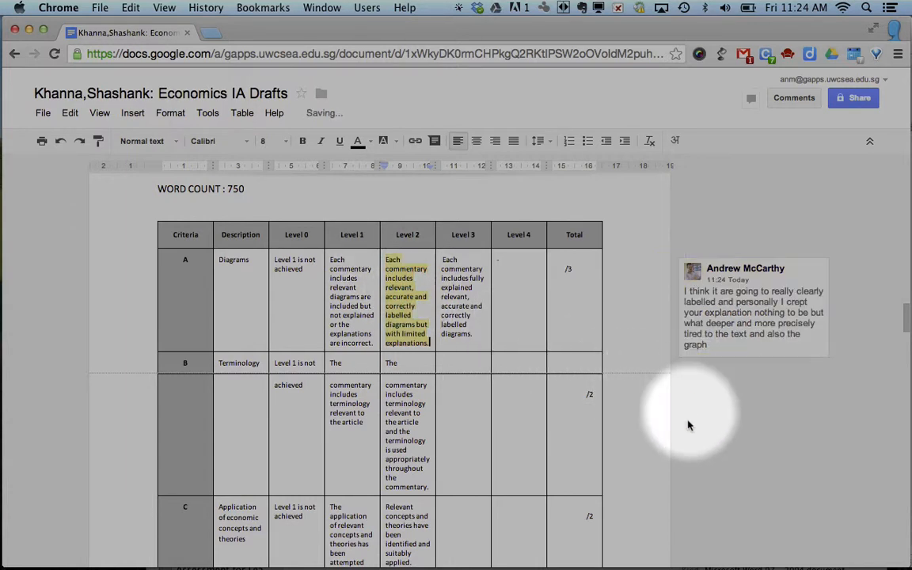
{"action": "scroll", "coordinate": [568, 291], "scroll_direction": "down", "scroll_amount": 2}
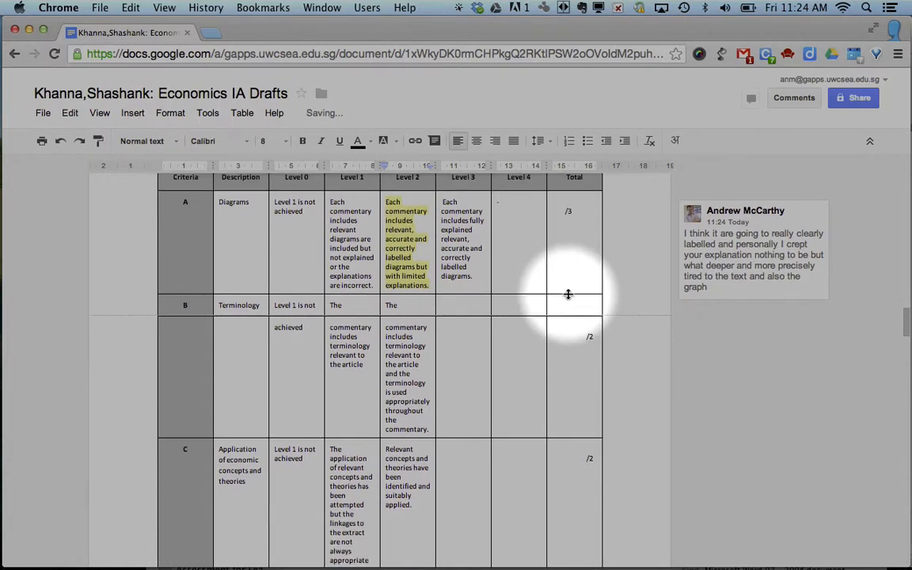
{"action": "scroll", "coordinate": [568, 293], "scroll_direction": "up", "scroll_amount": 1}
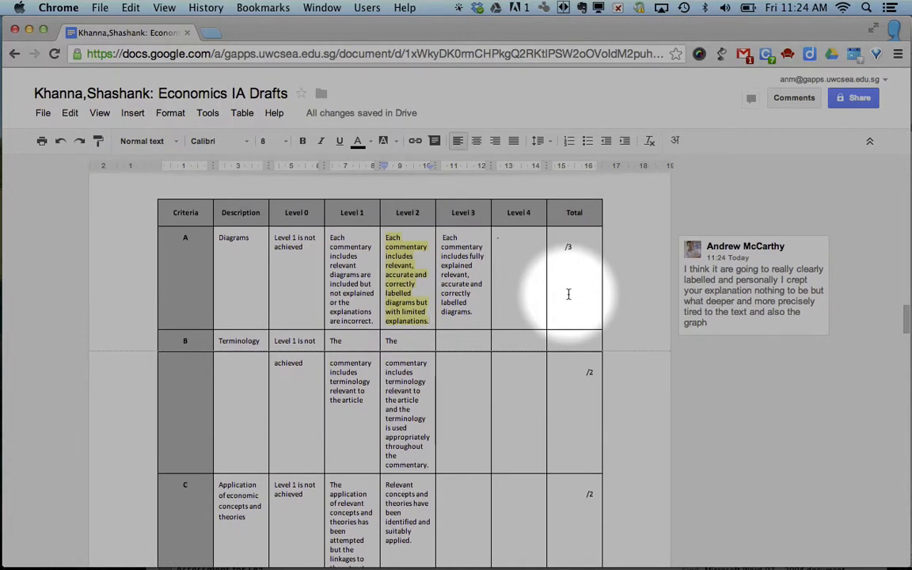